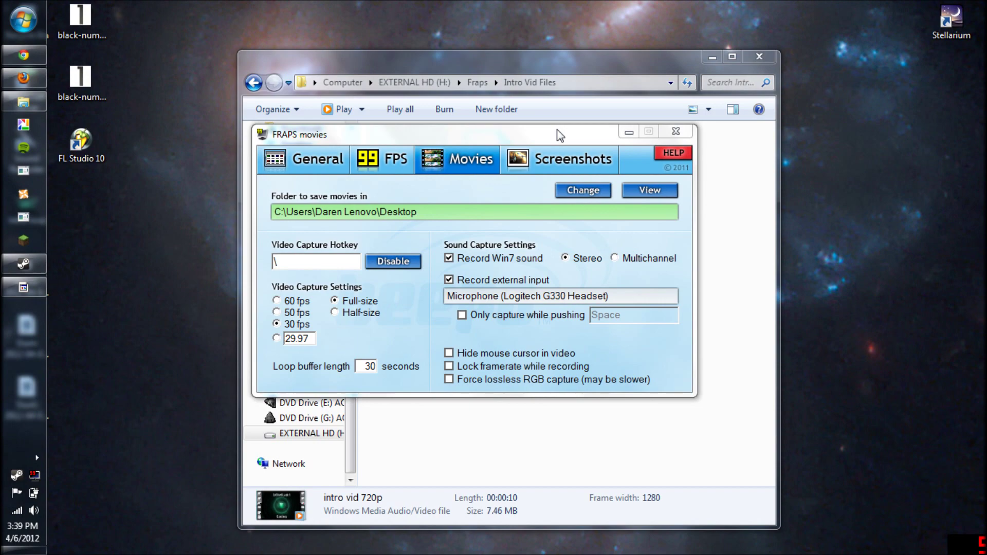
- Show the Fraps FPS benchmark and overlay settings and move its window aside
{"action": "left_click_drag", "start_coordinate": [541, 133], "coordinate": [433, 153]}
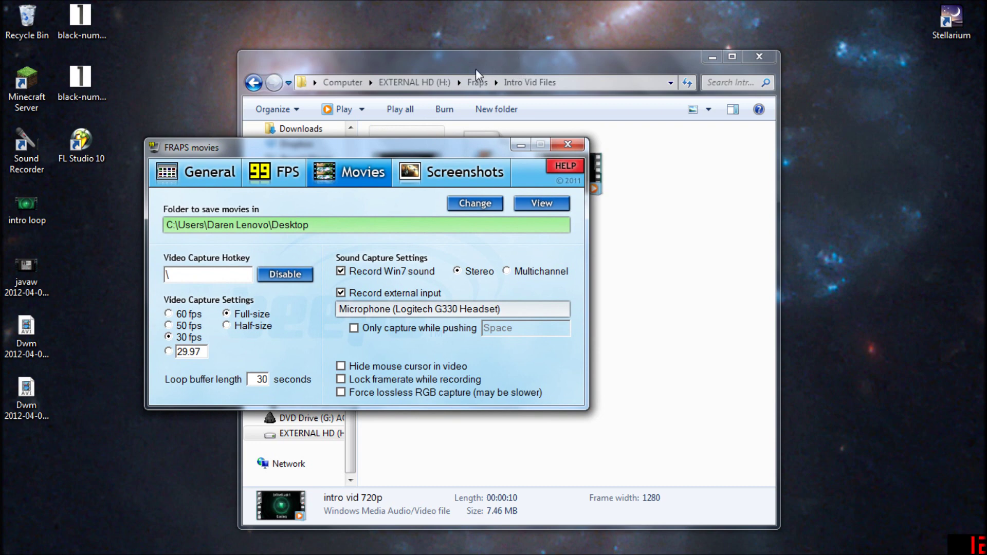
{"action": "left_click_drag", "start_coordinate": [390, 144], "coordinate": [504, 154]}
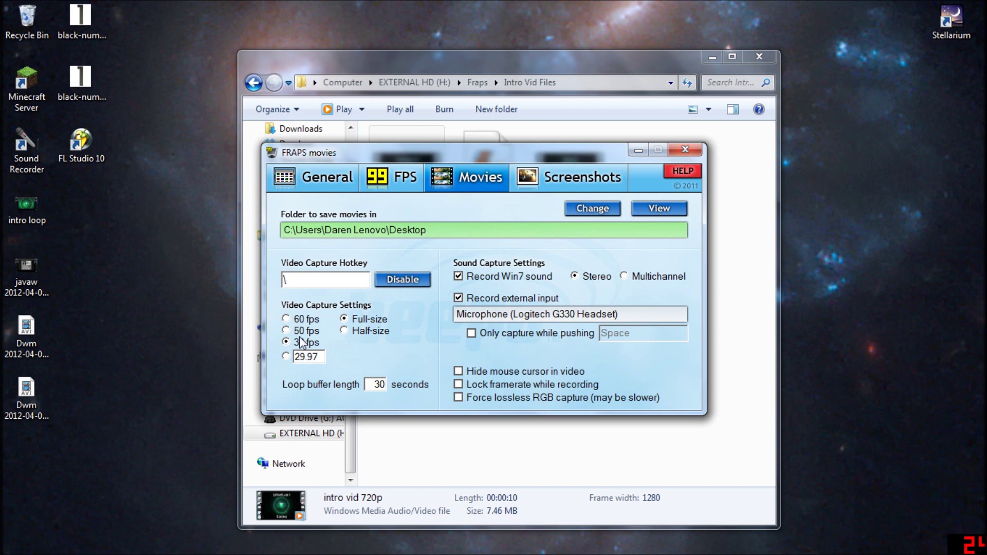
{"action": "left_click", "coordinate": [406, 178]}
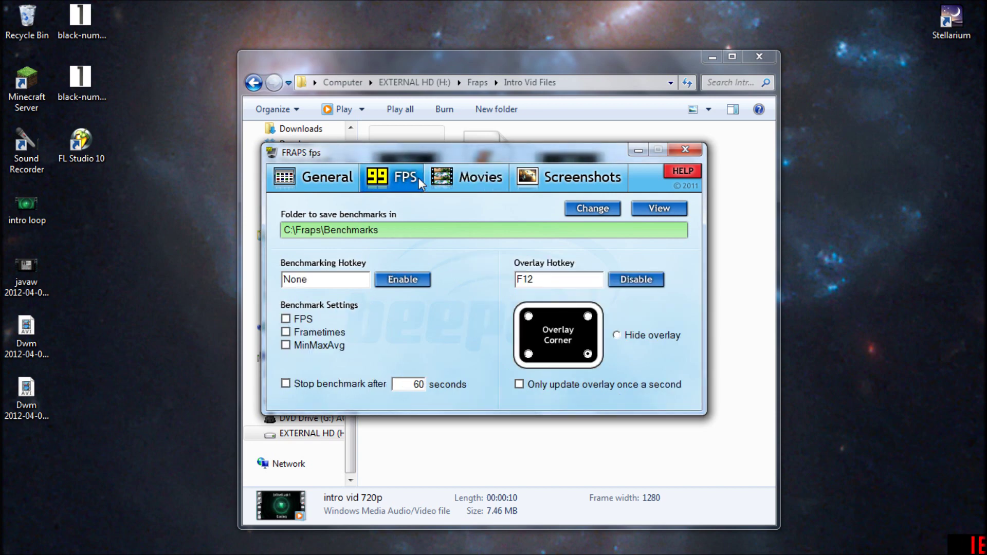
{"action": "left_click_drag", "start_coordinate": [477, 155], "coordinate": [594, 131]}
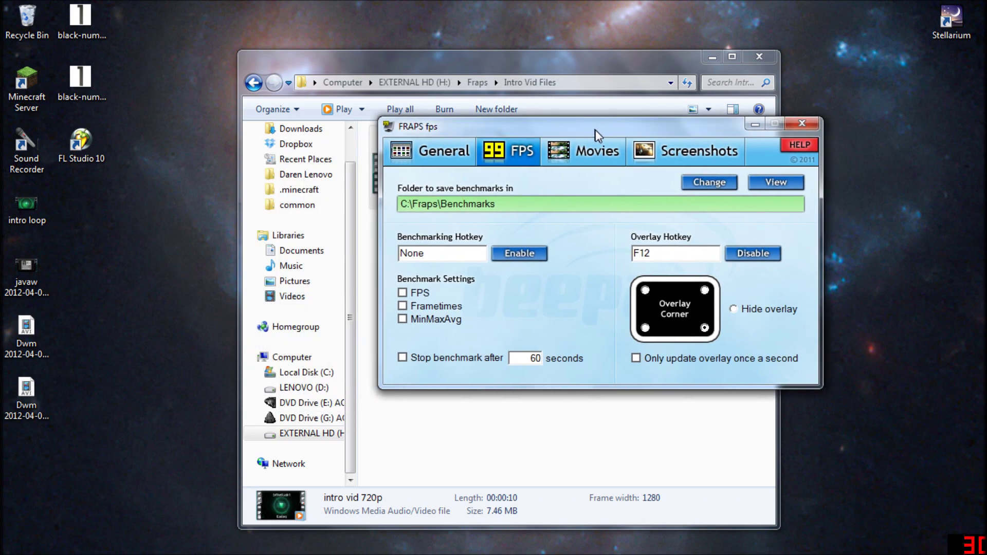
{"action": "left_click_drag", "start_coordinate": [470, 125], "coordinate": [513, 201]}
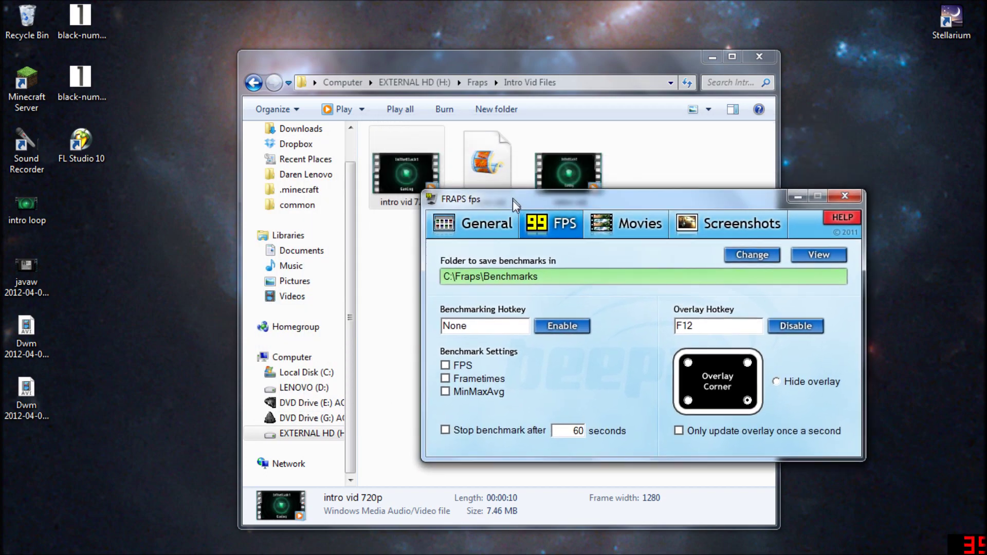
- Move the Explorer window left and launch Windows Live Movie Maker from the Start menu
{"action": "left_click", "coordinate": [372, 57]}
{"action": "left_click_drag", "start_coordinate": [371, 56], "coordinate": [284, 50]}
{"action": "mouse_move", "coordinate": [11, 21]}
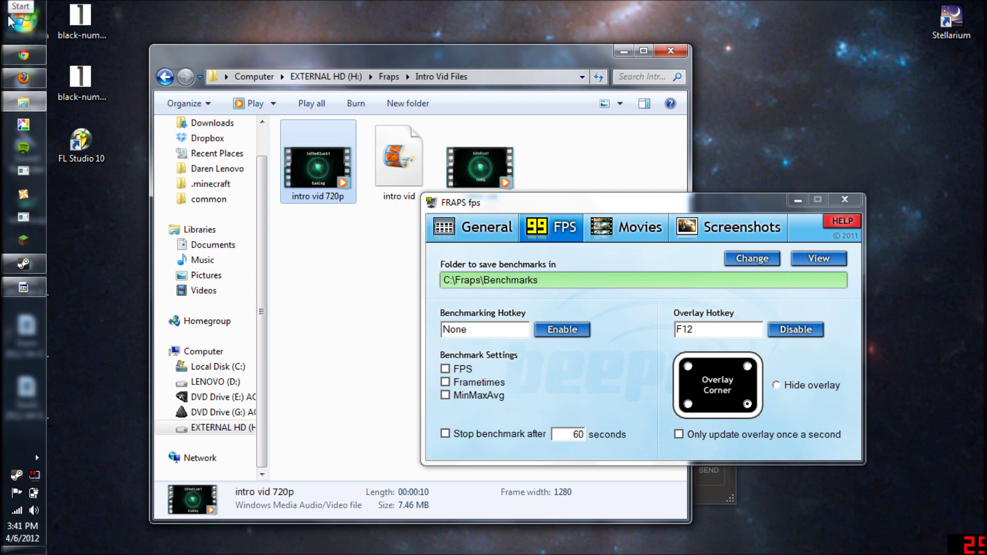
{"action": "left_click", "coordinate": [10, 21]}
{"action": "left_click", "coordinate": [97, 90]}
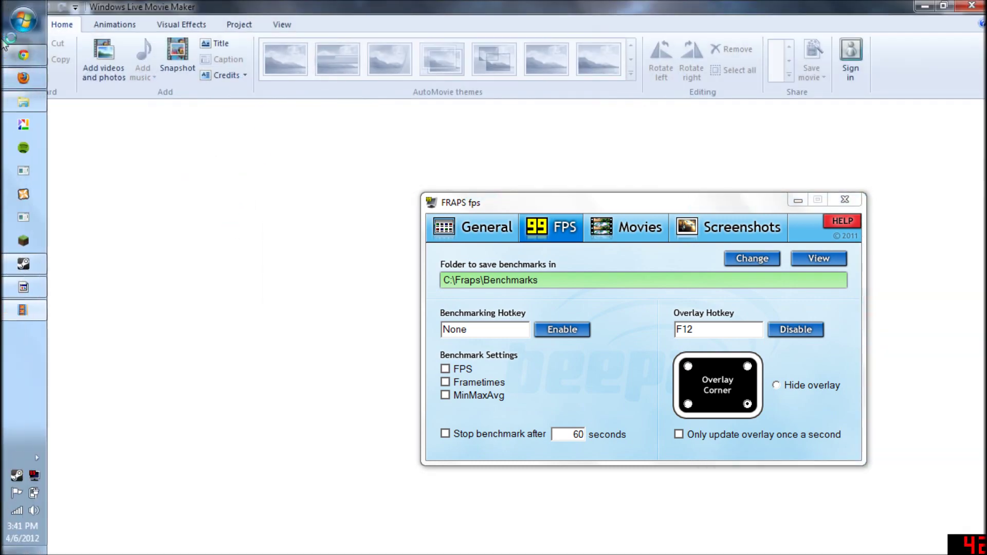
{"action": "left_click", "coordinate": [24, 97]}
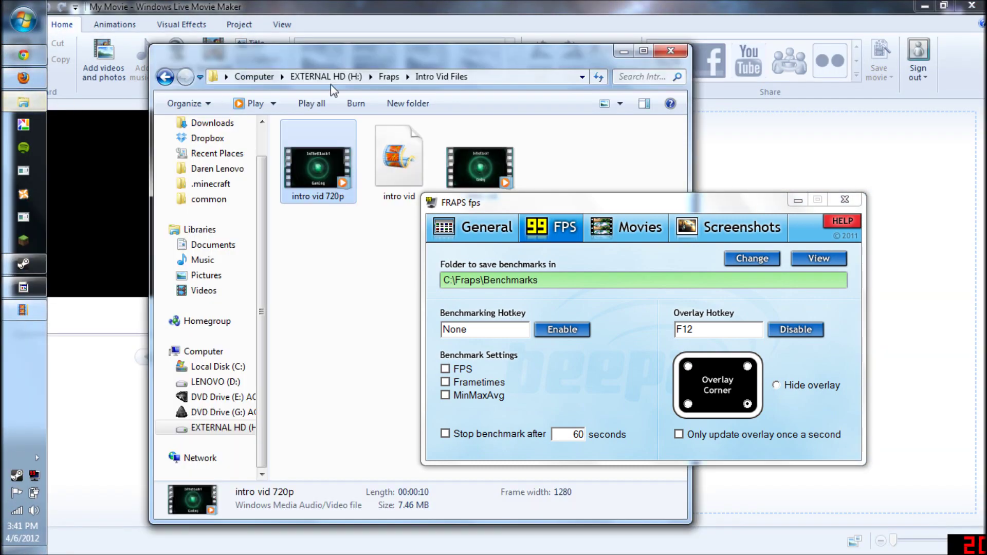
- Browse from EXTERNAL HD (H:) through Fraps, Raw Footage and Mass Effect 1 into Episode 2
{"action": "left_click", "coordinate": [219, 428]}
{"action": "double_click", "coordinate": [317, 166]}
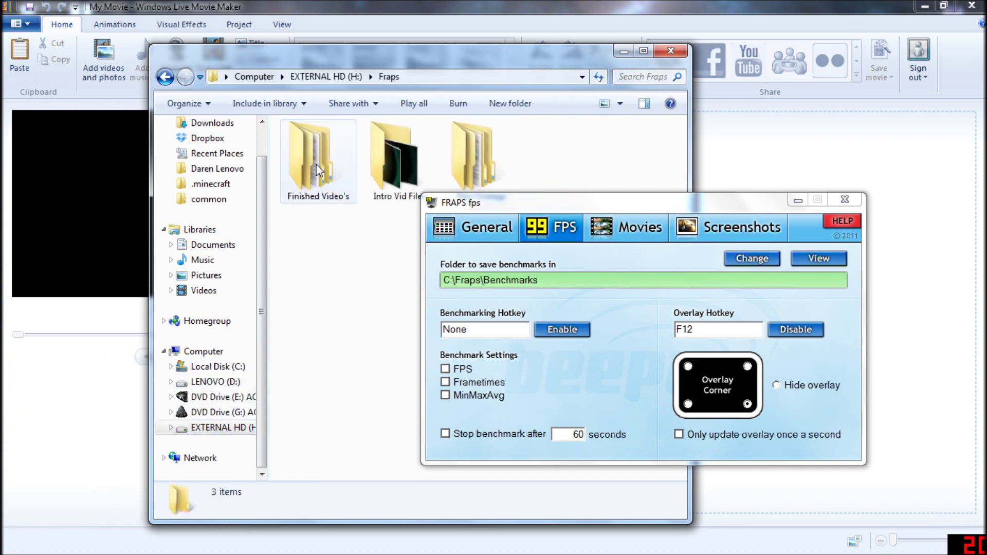
{"action": "left_click", "coordinate": [798, 200]}
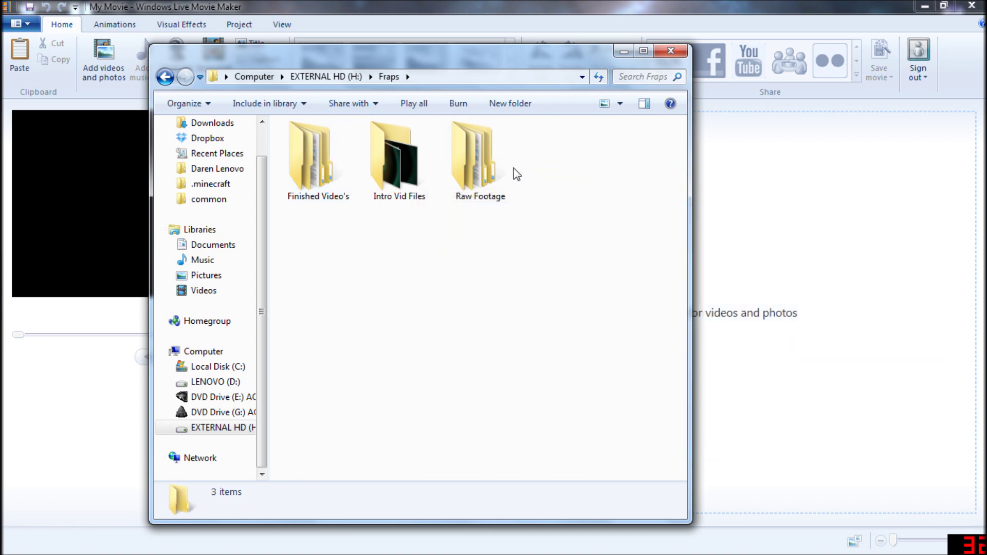
{"action": "double_click", "coordinate": [476, 170]}
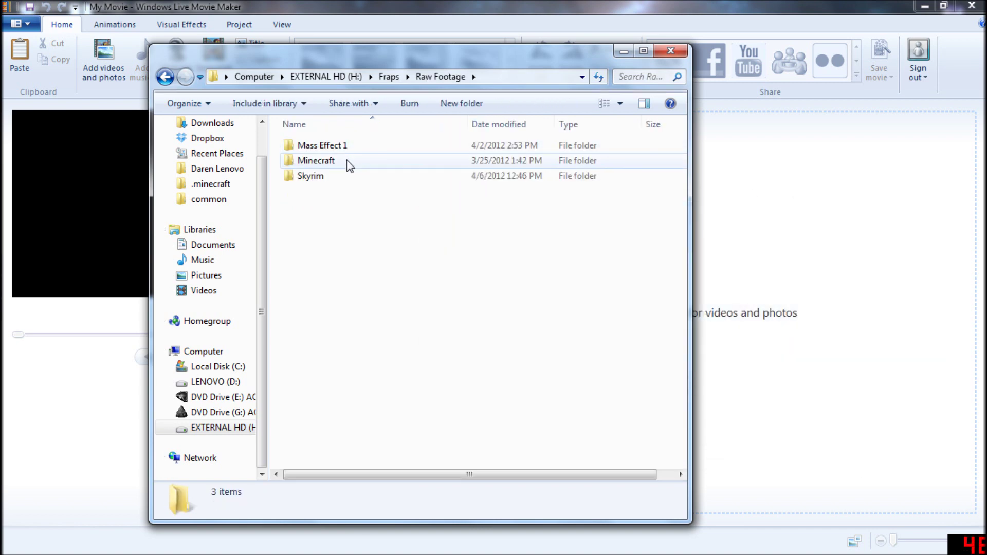
{"action": "double_click", "coordinate": [354, 145]}
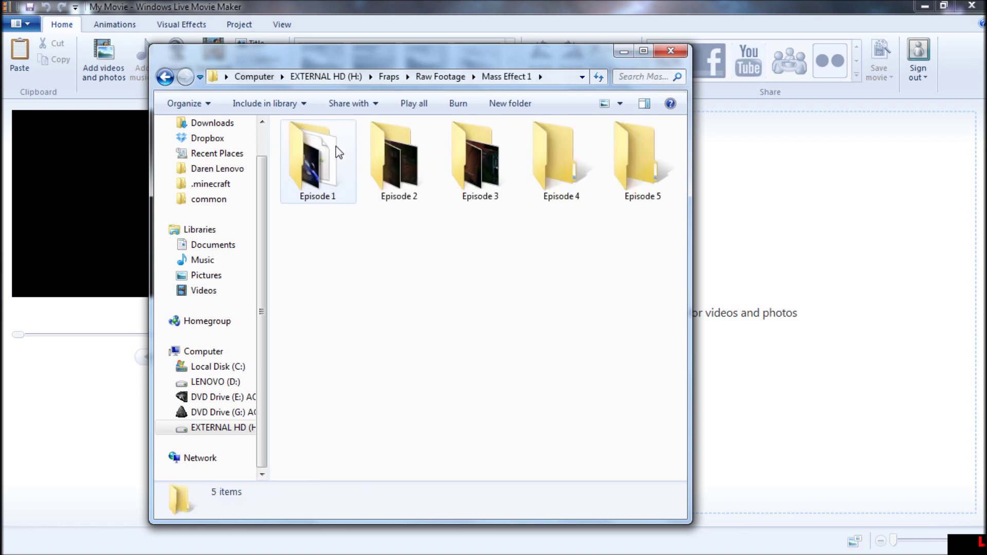
{"action": "double_click", "coordinate": [366, 152]}
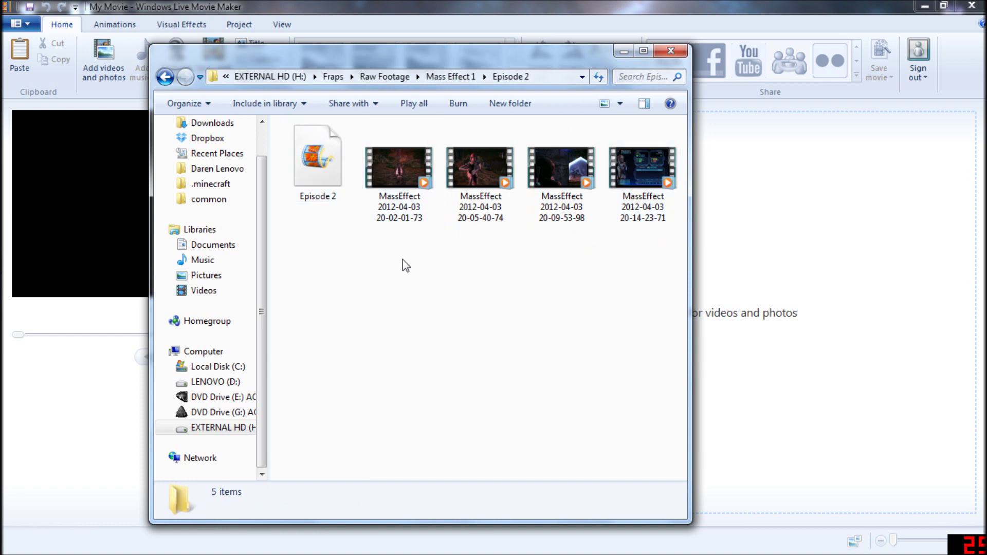
- Drag the first two MassEffect videos onto the My Movie storyboard and enlarge its thumbnails
{"action": "left_click_drag", "start_coordinate": [393, 245], "coordinate": [478, 161]}
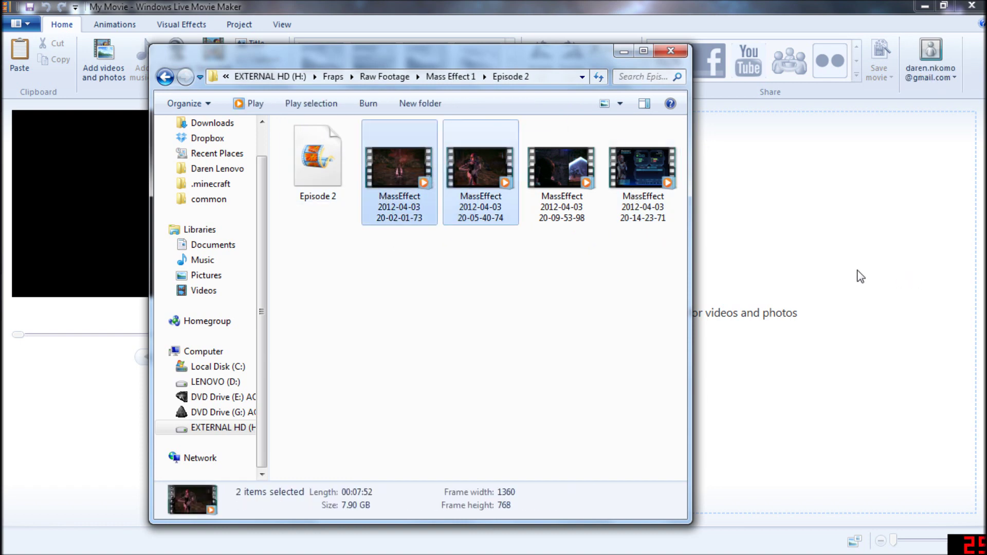
{"action": "left_click_drag", "start_coordinate": [860, 276], "coordinate": [837, 238]}
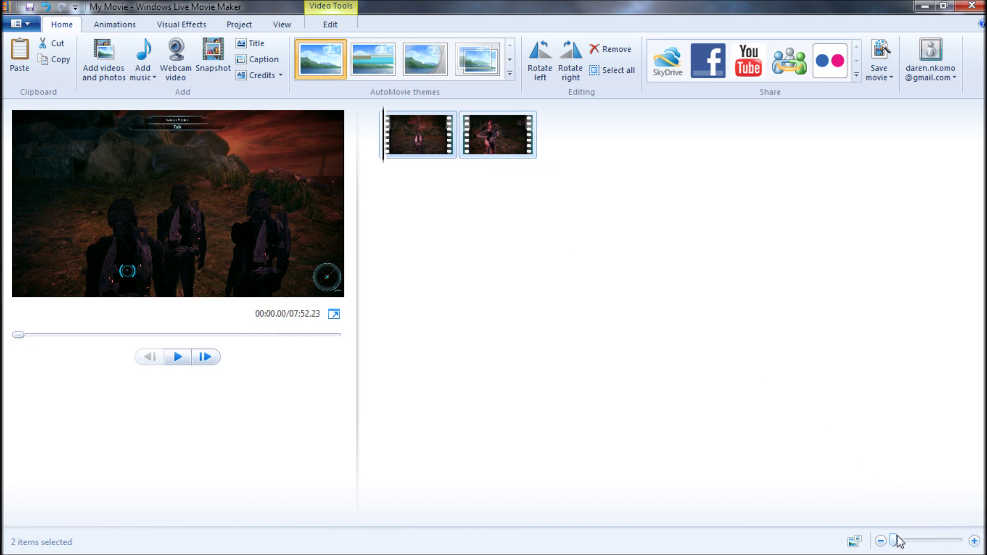
{"action": "left_click_drag", "start_coordinate": [894, 539], "coordinate": [902, 541]}
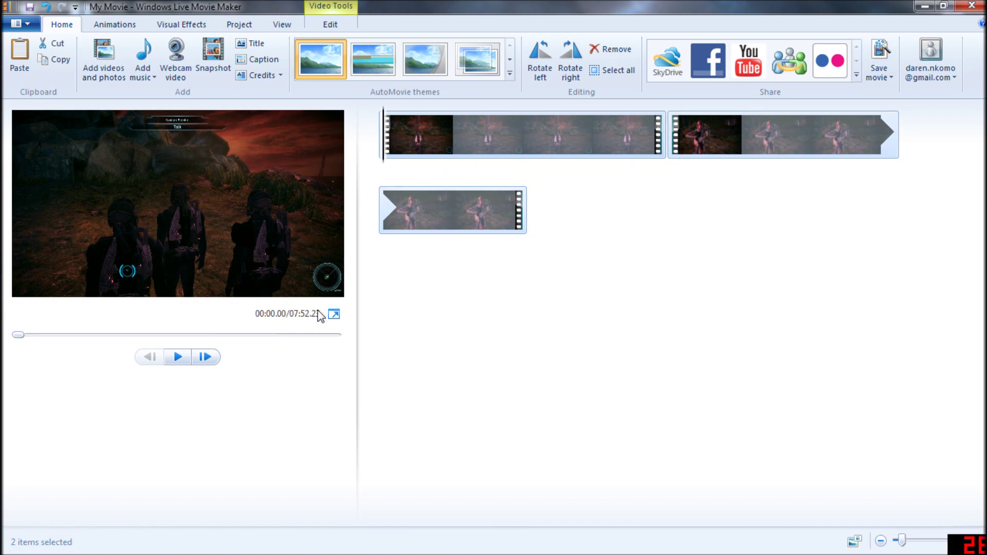
- Save the movie with the high-definition display preset as My Movie on the Desktop
{"action": "left_click", "coordinate": [884, 81]}
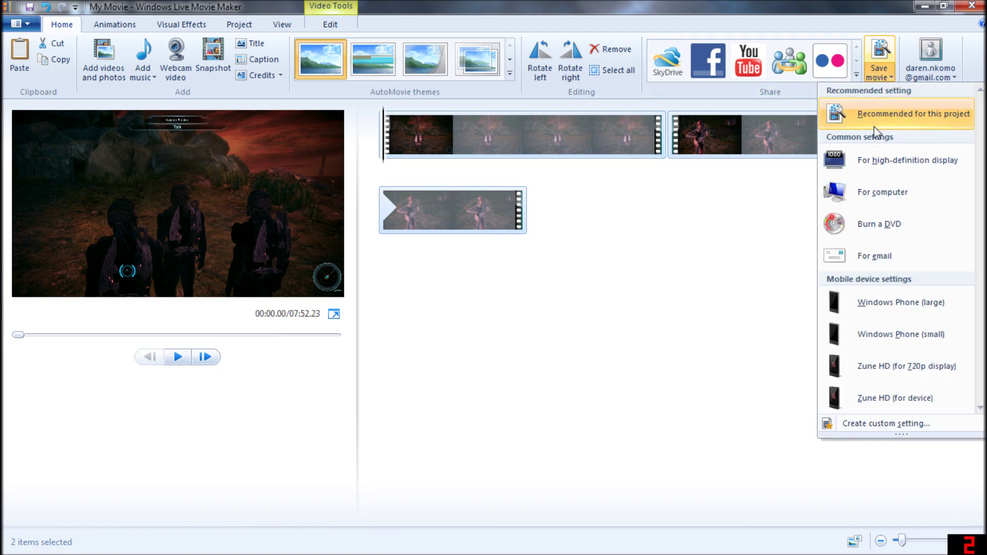
{"action": "left_click", "coordinate": [899, 162]}
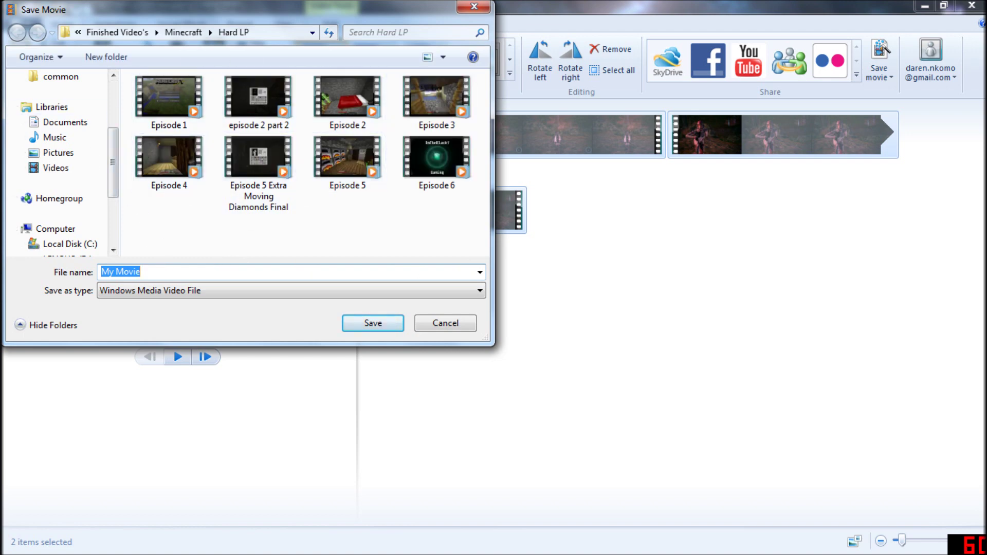
{"action": "scroll", "coordinate": [47, 149], "scroll_direction": "up", "scroll_amount": 3}
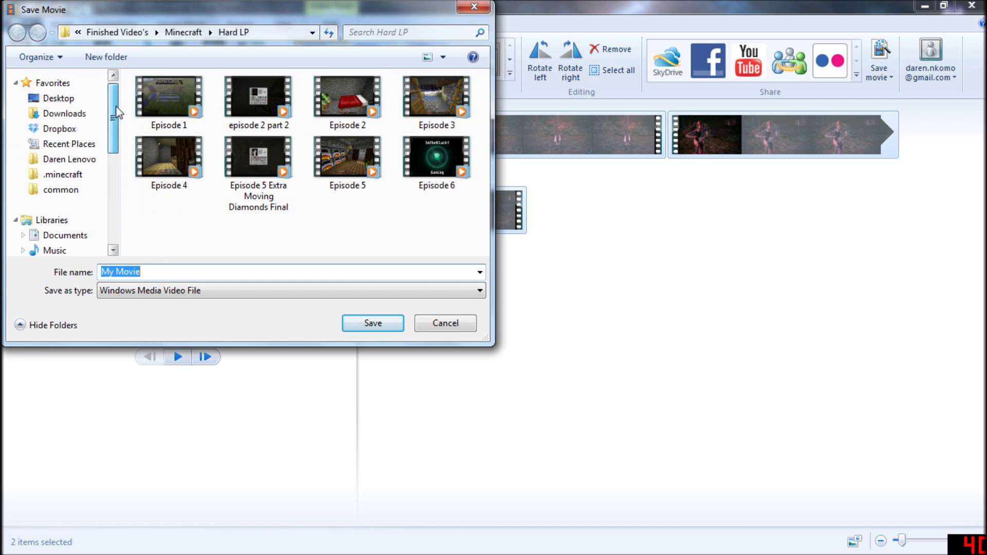
{"action": "left_click", "coordinate": [83, 96]}
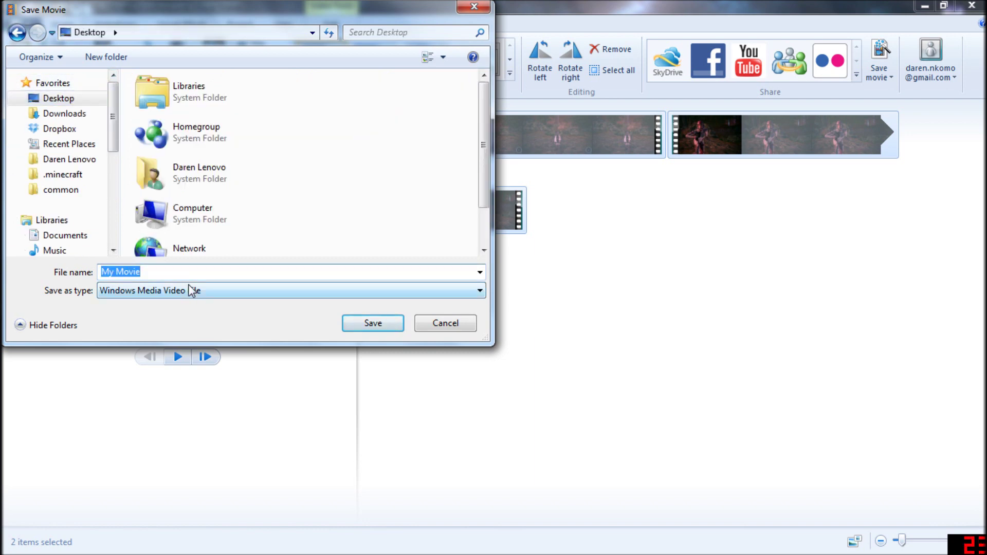
{"action": "left_click", "coordinate": [371, 324]}
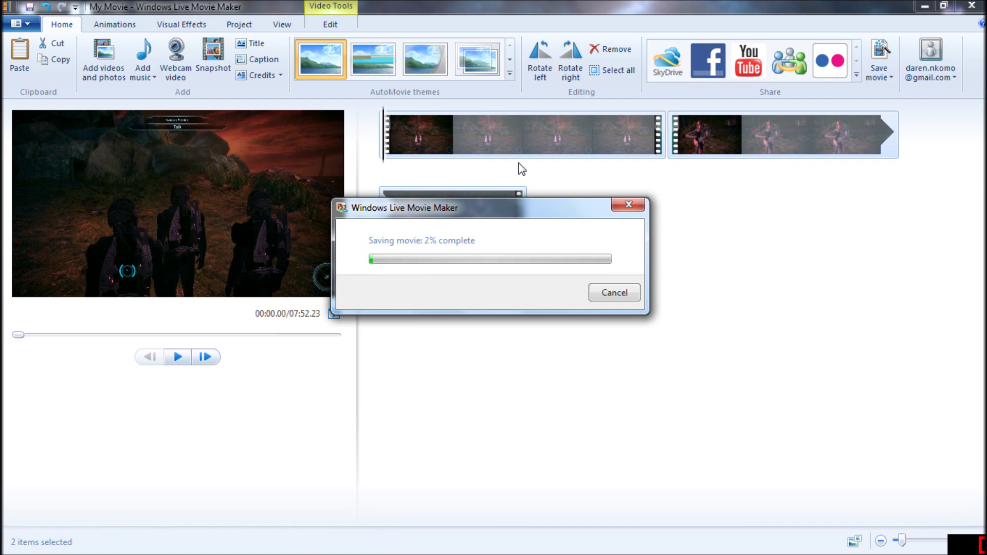
- Cancel the export and close Movie Maker without saving the project
{"action": "left_click", "coordinate": [615, 295]}
{"action": "left_click", "coordinate": [525, 266]}
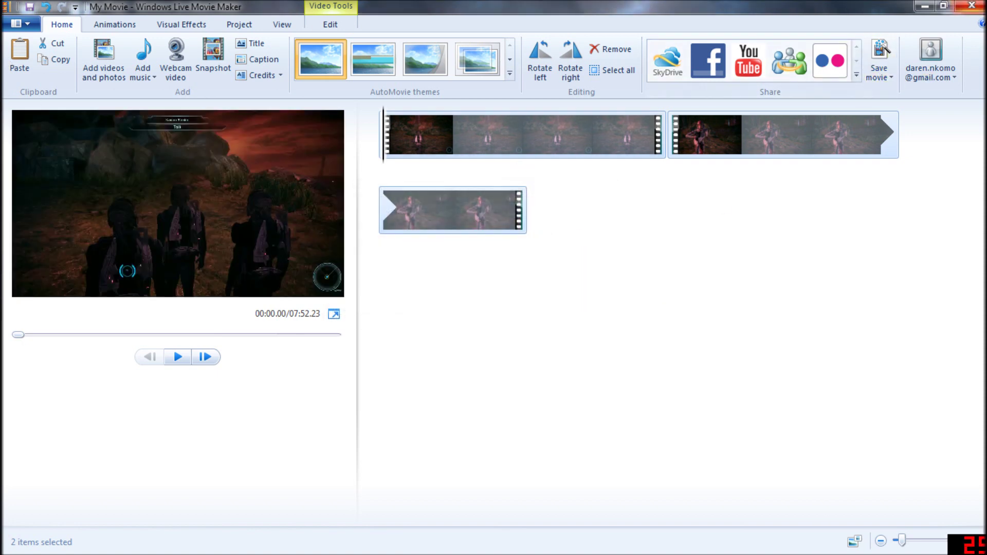
{"action": "left_click", "coordinate": [972, 6]}
{"action": "left_click", "coordinate": [526, 281]}
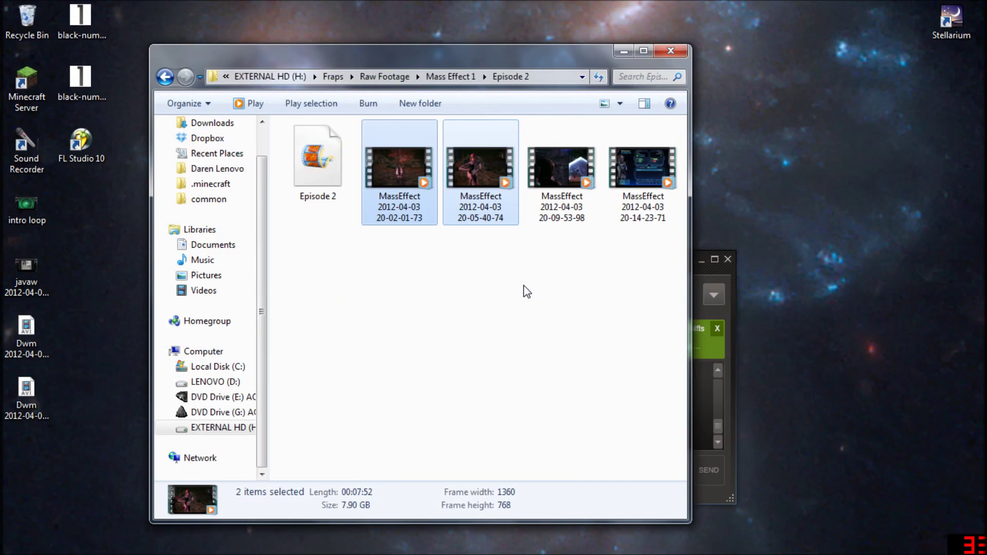
- Close the Explorer window and bring the Fraps settings back up from the tray
{"action": "left_click", "coordinate": [671, 50]}
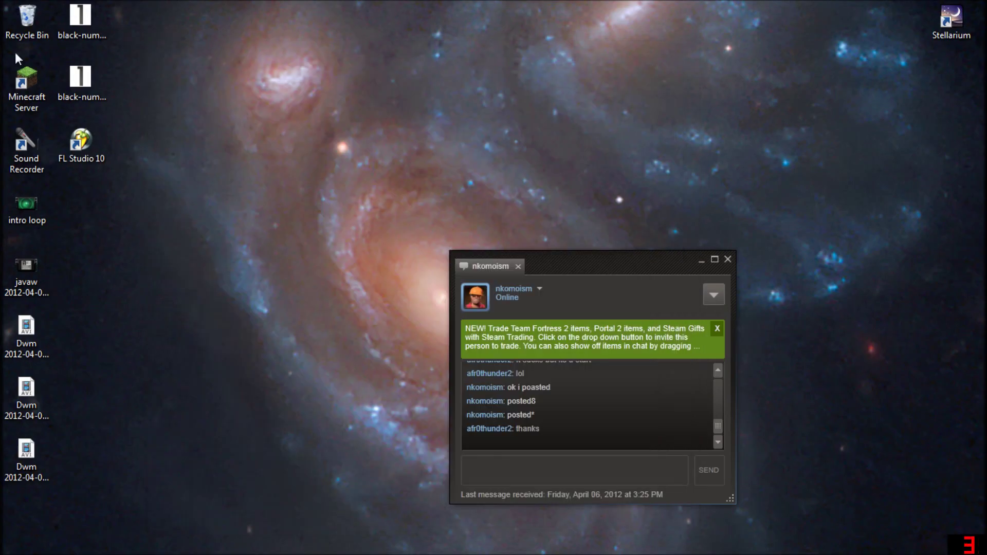
{"action": "mouse_move", "coordinate": [27, 364]}
{"action": "left_click", "coordinate": [35, 476]}
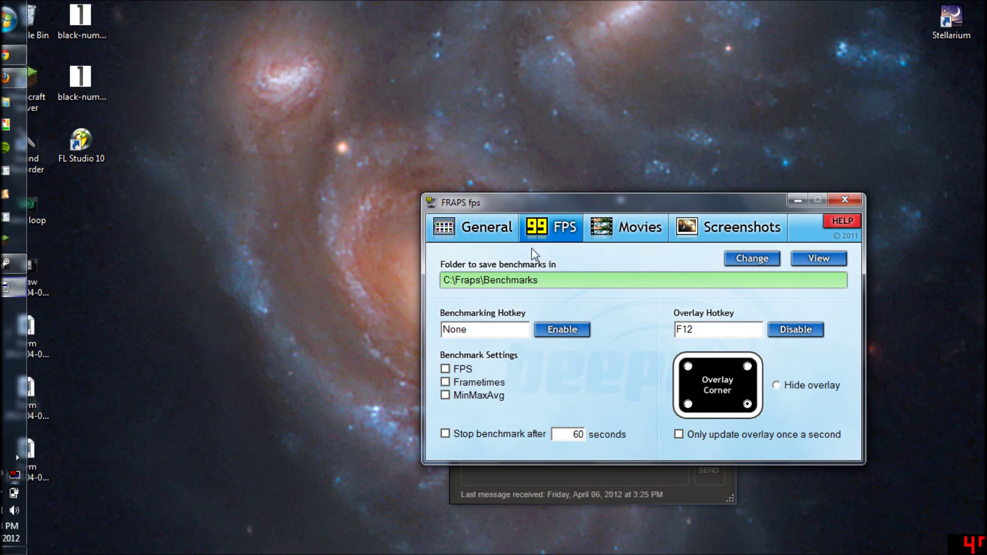
{"action": "left_click_drag", "start_coordinate": [624, 202], "coordinate": [535, 154]}
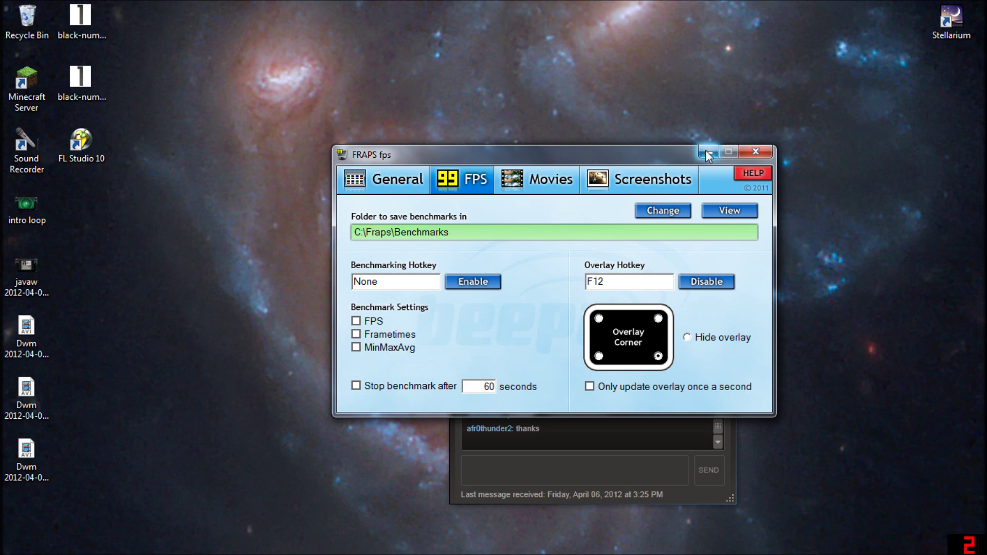
{"action": "mouse_move", "coordinate": [6, 45]}
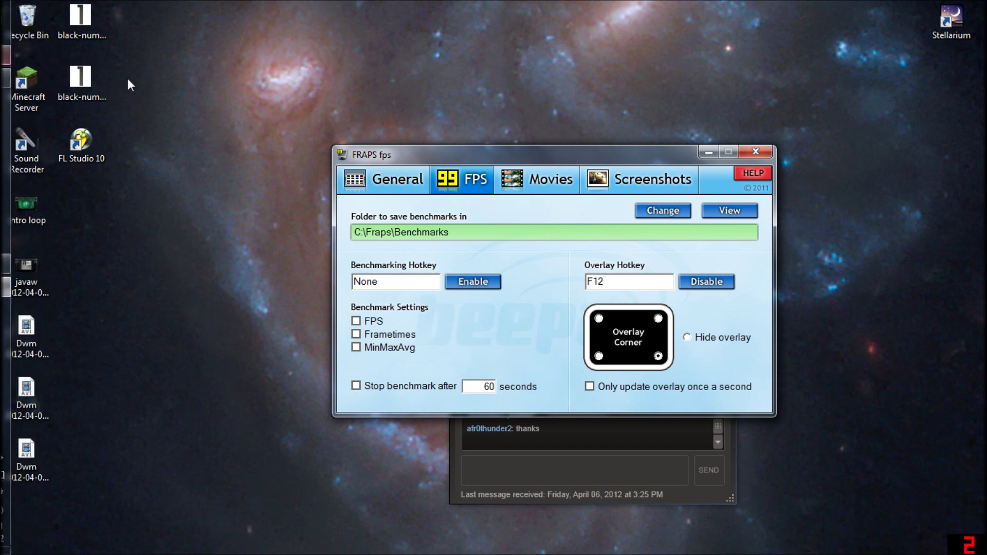